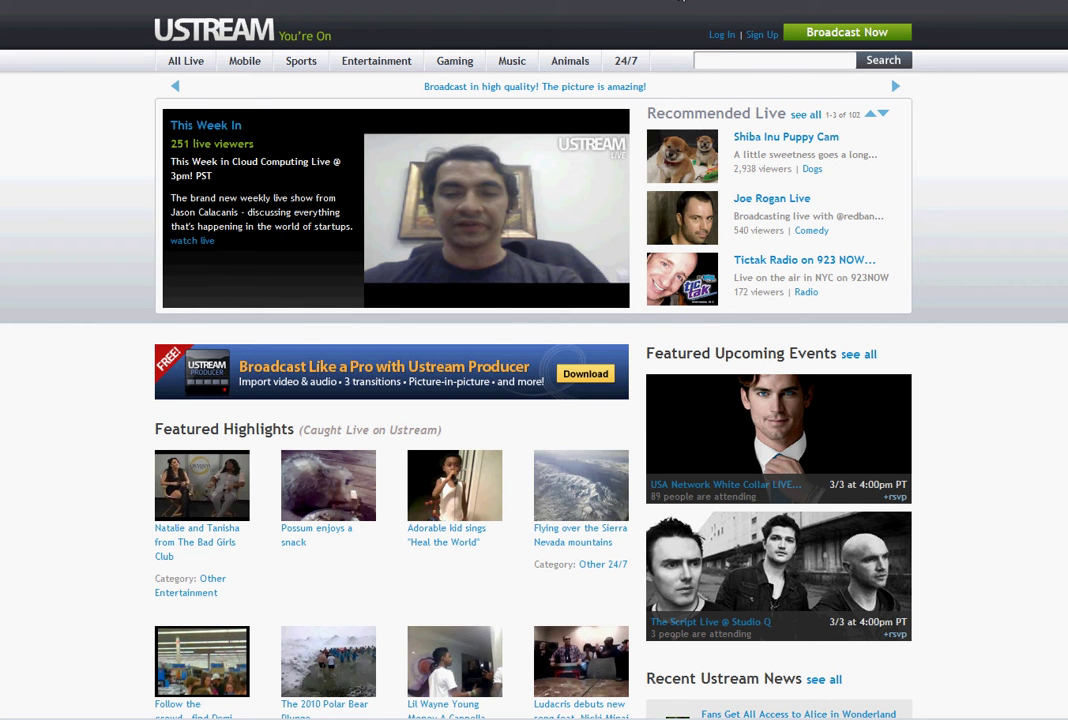
Sign in with the saved account name and password, with Keep me signed in ticked
left_click(721, 36)
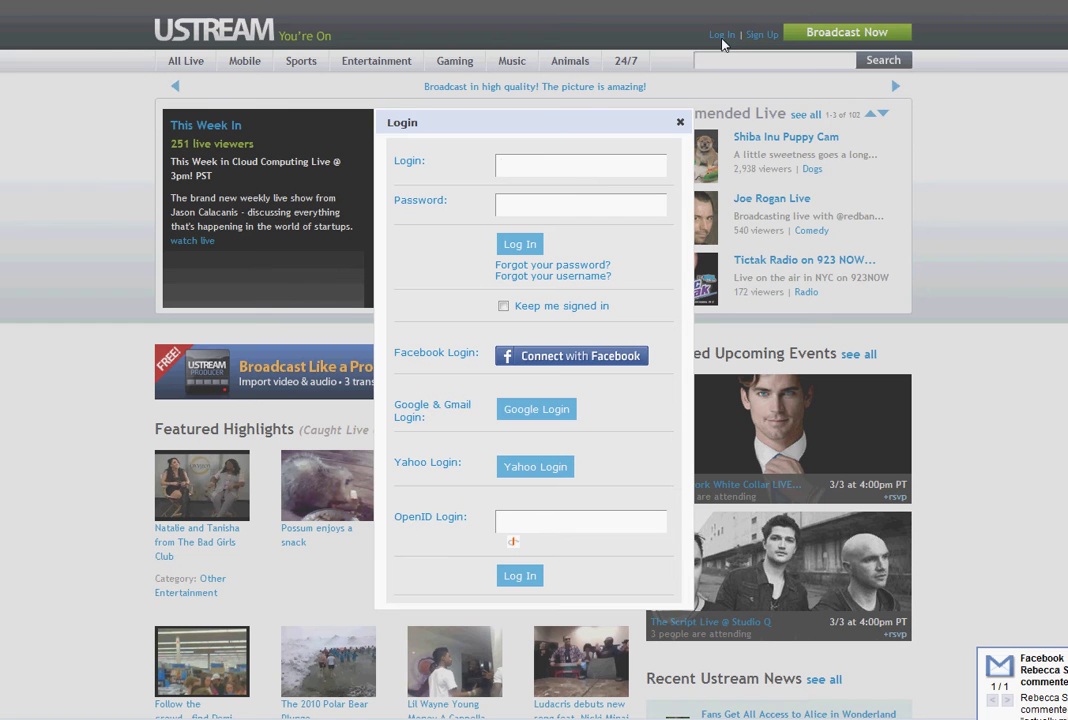
left_click(537, 163)
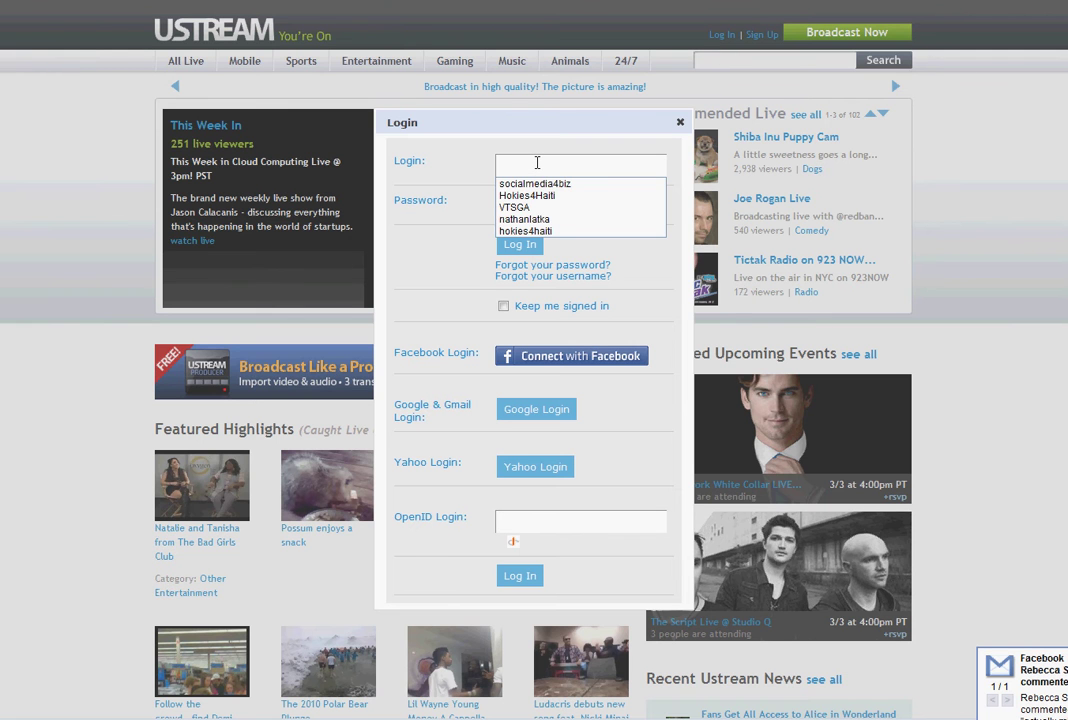
type("social")
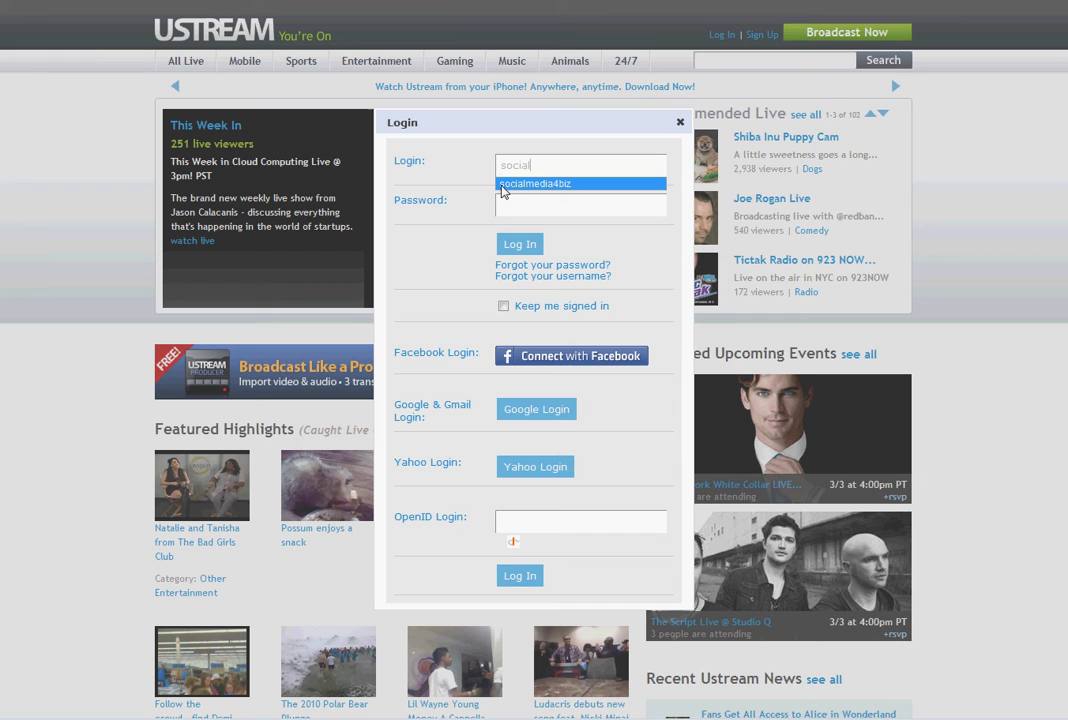
left_click(505, 184)
left_click(507, 214)
type("•••••••")
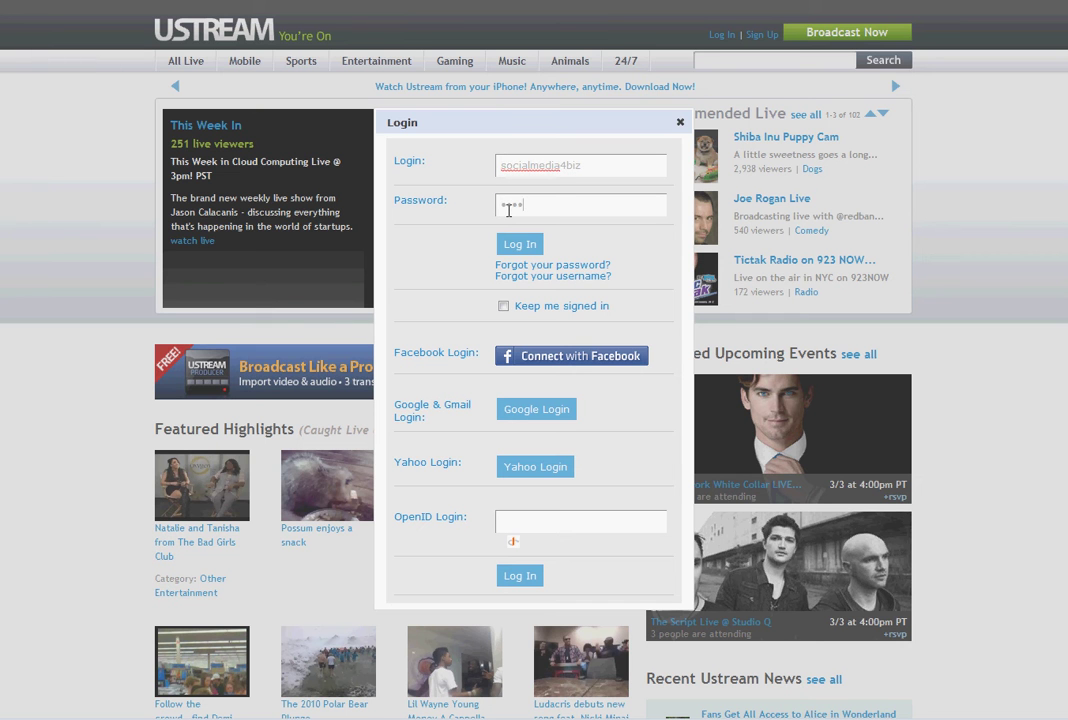
type("•")
left_click(503, 305)
left_click(516, 246)
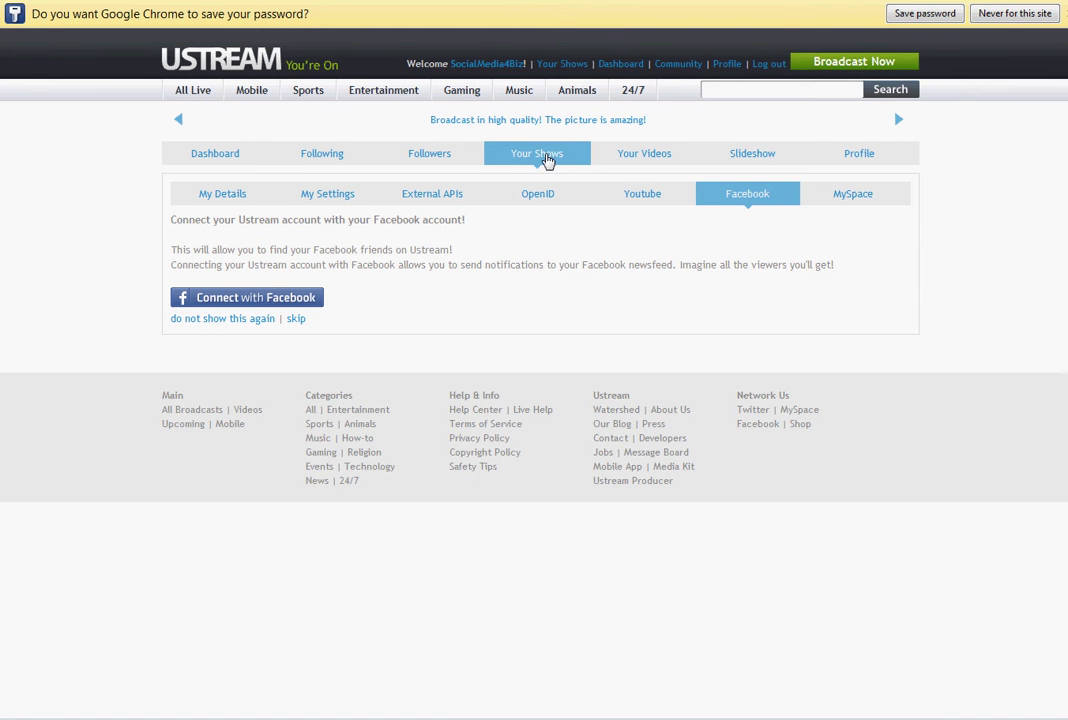
On the Your Shows page, enter 'Training 4 Ustream' as the new show's name
left_click(547, 156)
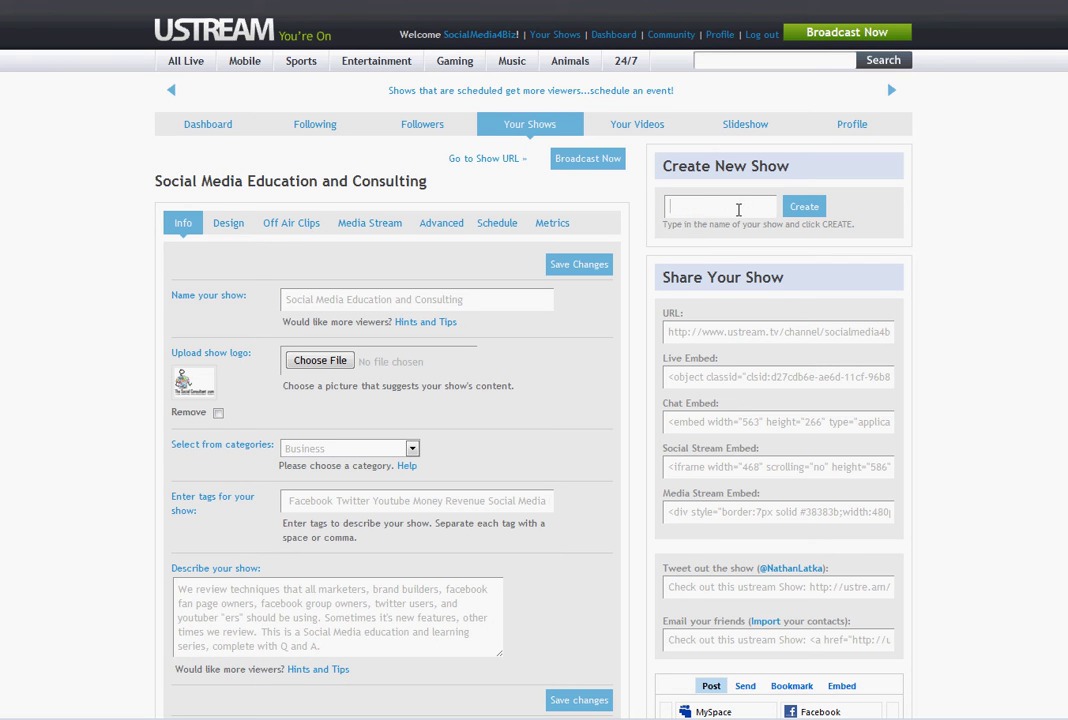
left_click(688, 206)
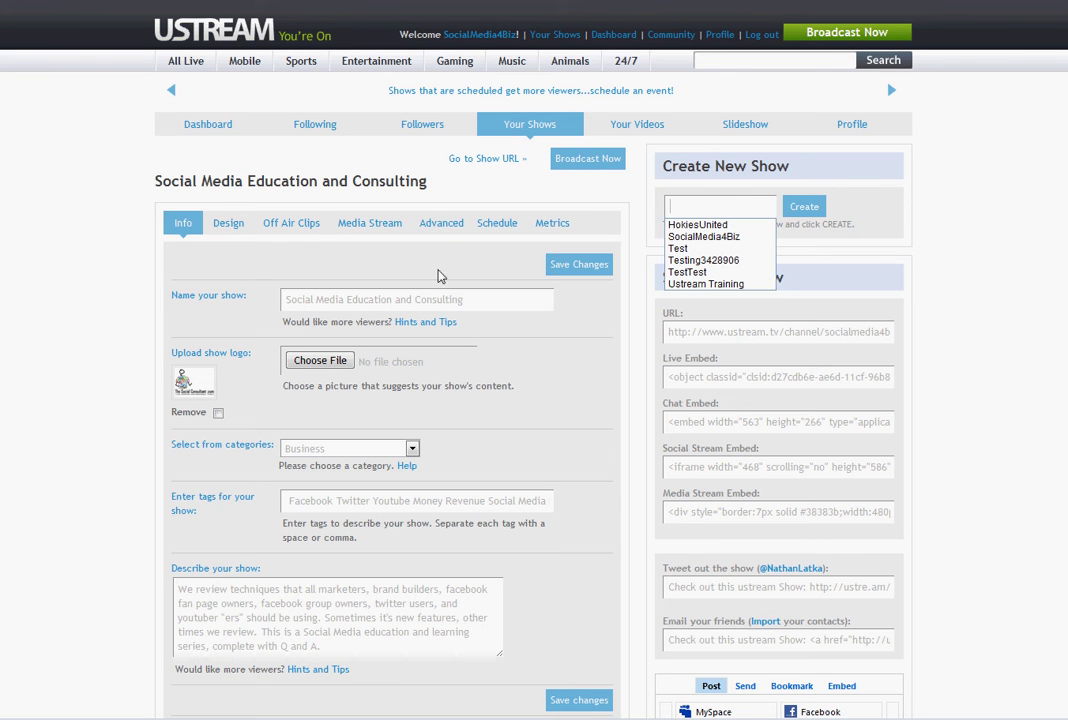
key("Down")
key("Up")
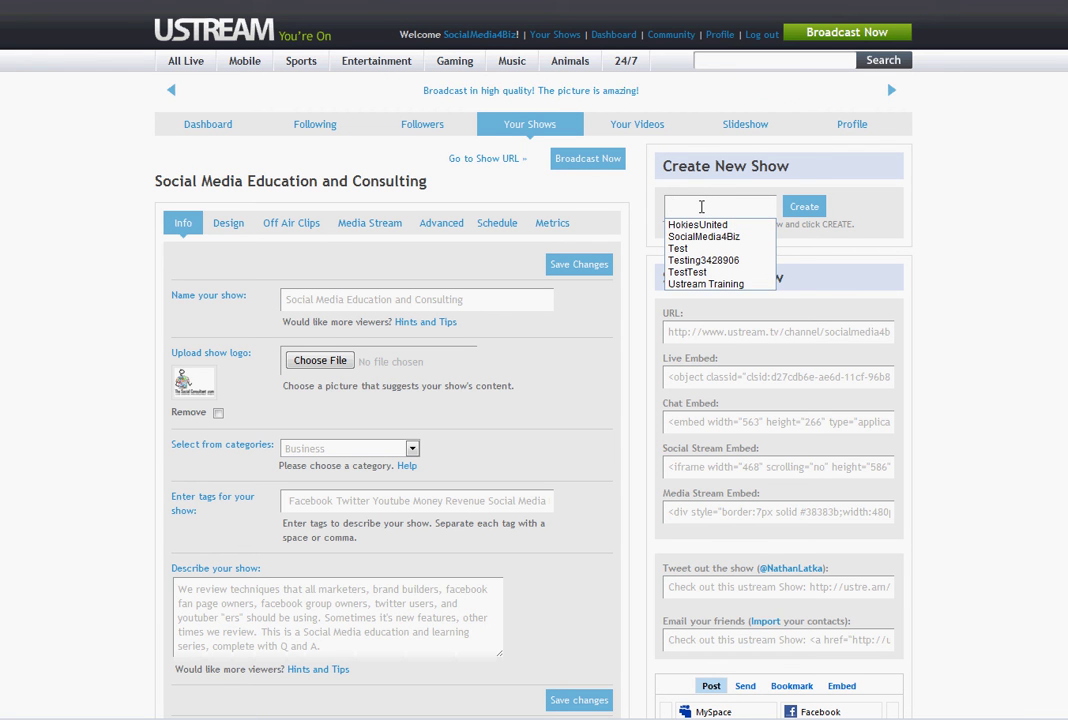
type("Training")
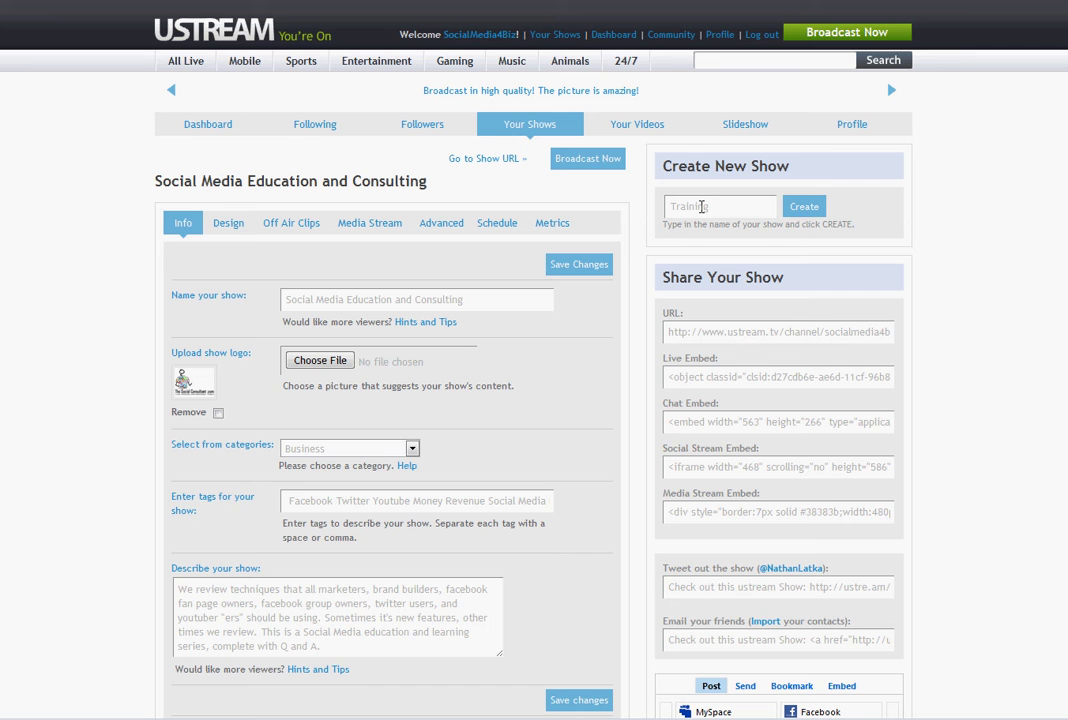
type(" Us")
key("BackSpace")
key("BackSpace")
type("4 Ustream")
Create the show 'Training 4 Ustream' and look over its Info settings page
left_click(807, 209)
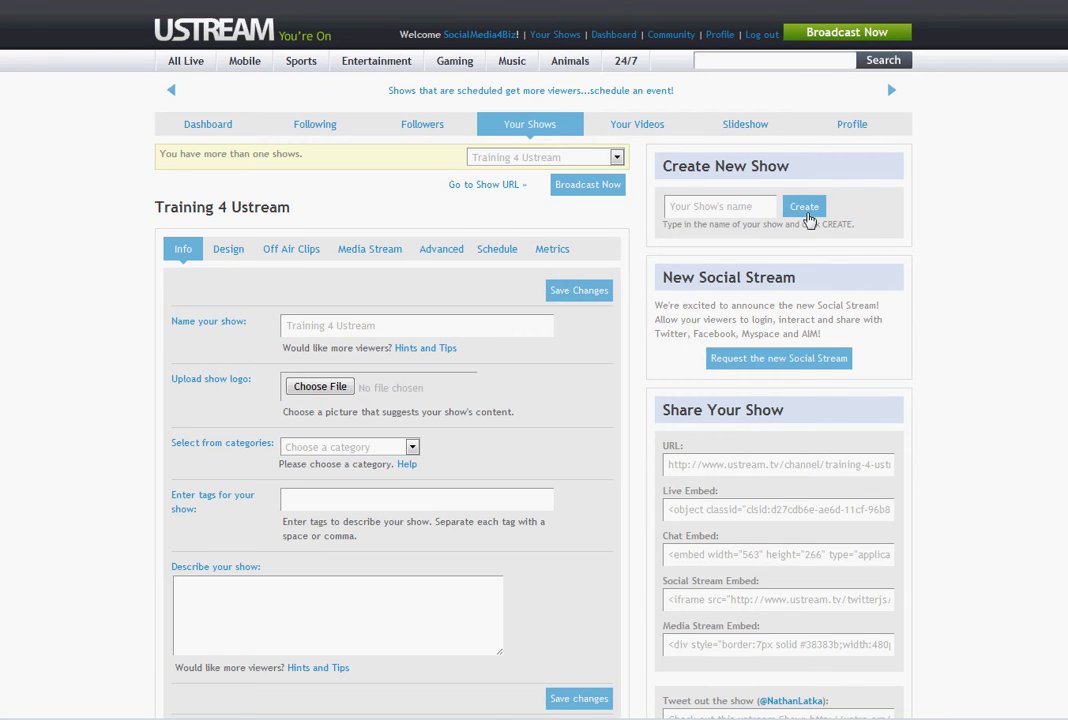
scroll(398, 215, "down", 3)
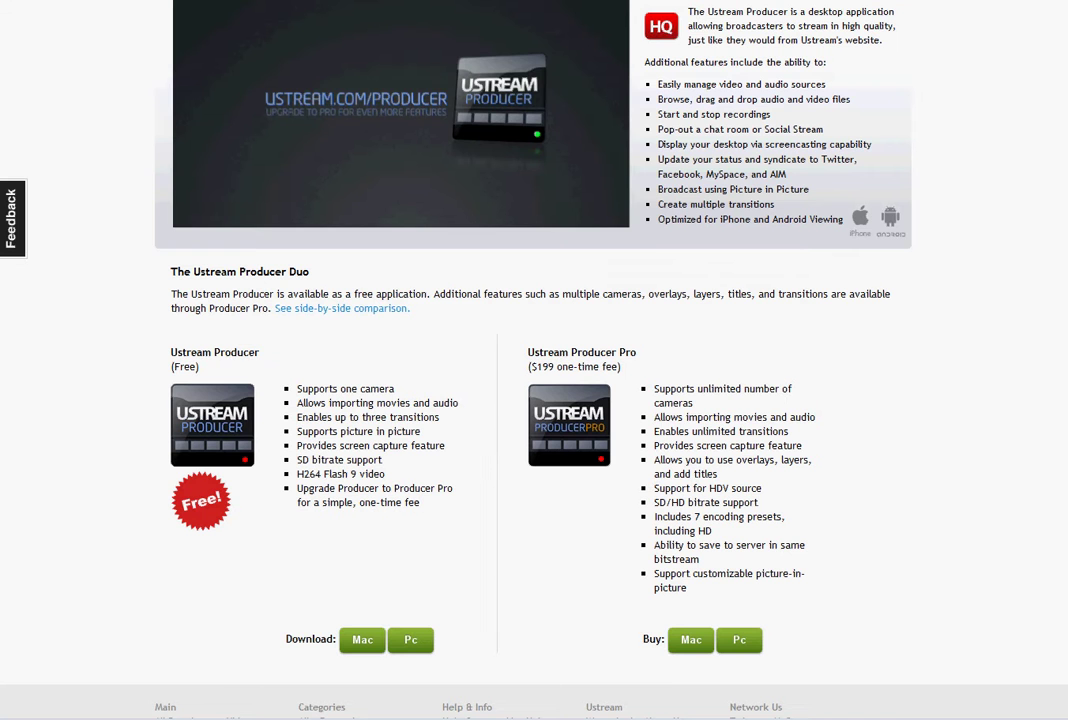
scroll(453, 389, "up", 2)
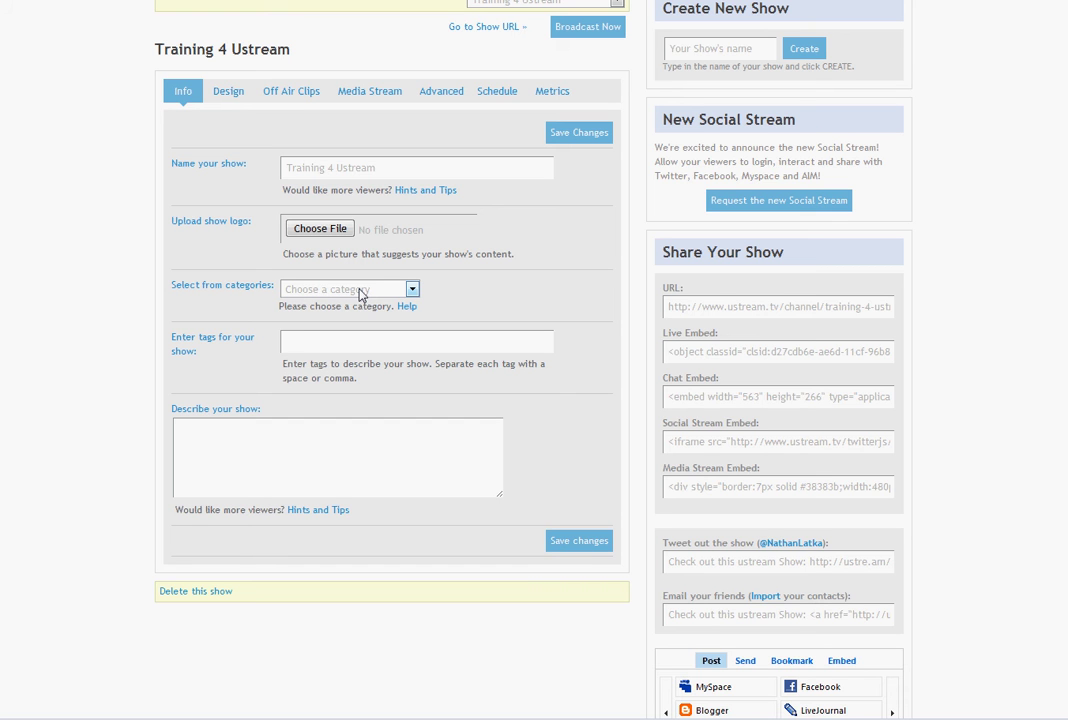
Set the show category to Educational and tags to 'Training, Ustream, How To Broadcast'
left_click(361, 292)
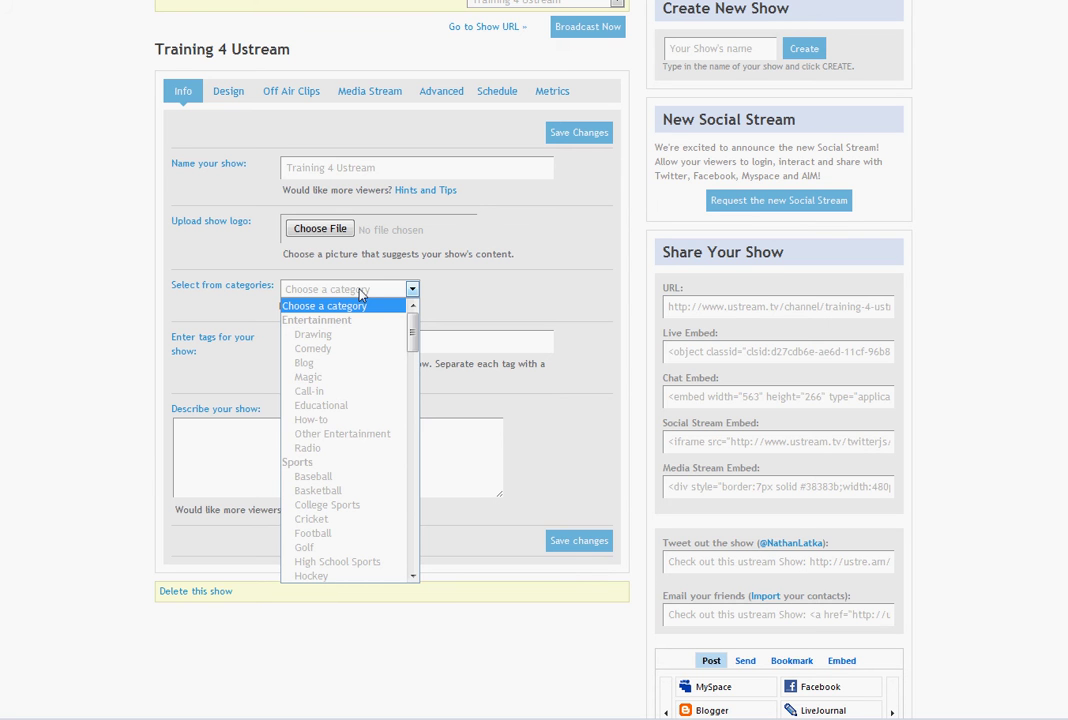
left_click(336, 410)
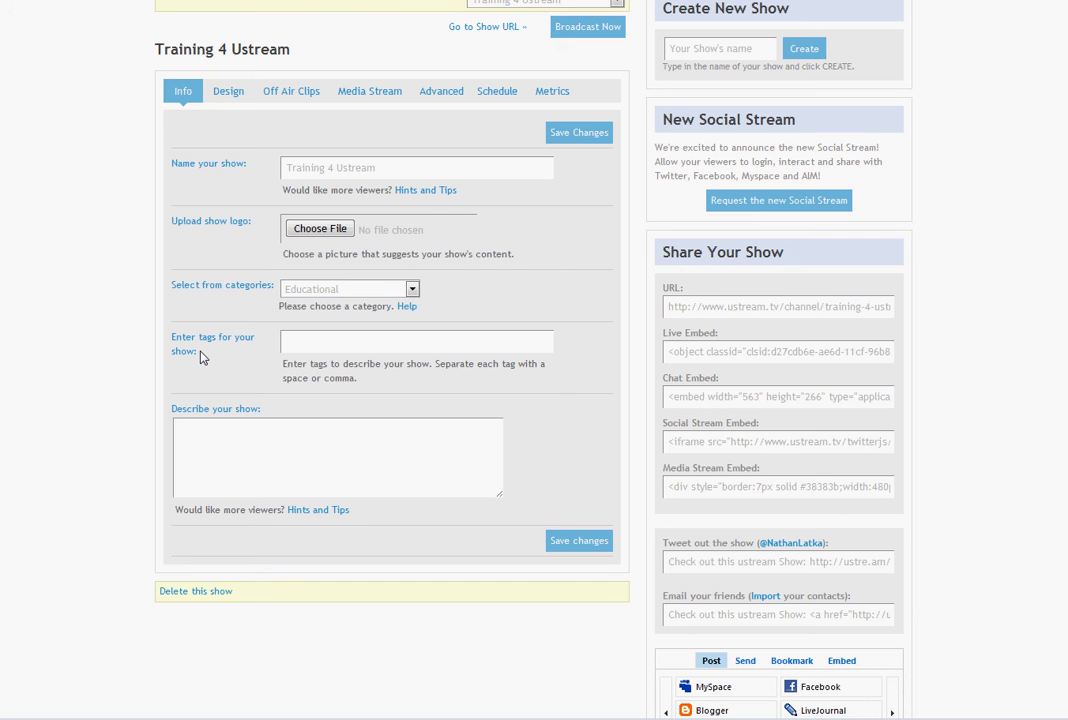
left_click(299, 343)
type("Training, Ustream, How To Broadcast")
Enter the description 'This will show you how to use Ustream.' and save the show's settings
left_click(241, 427)
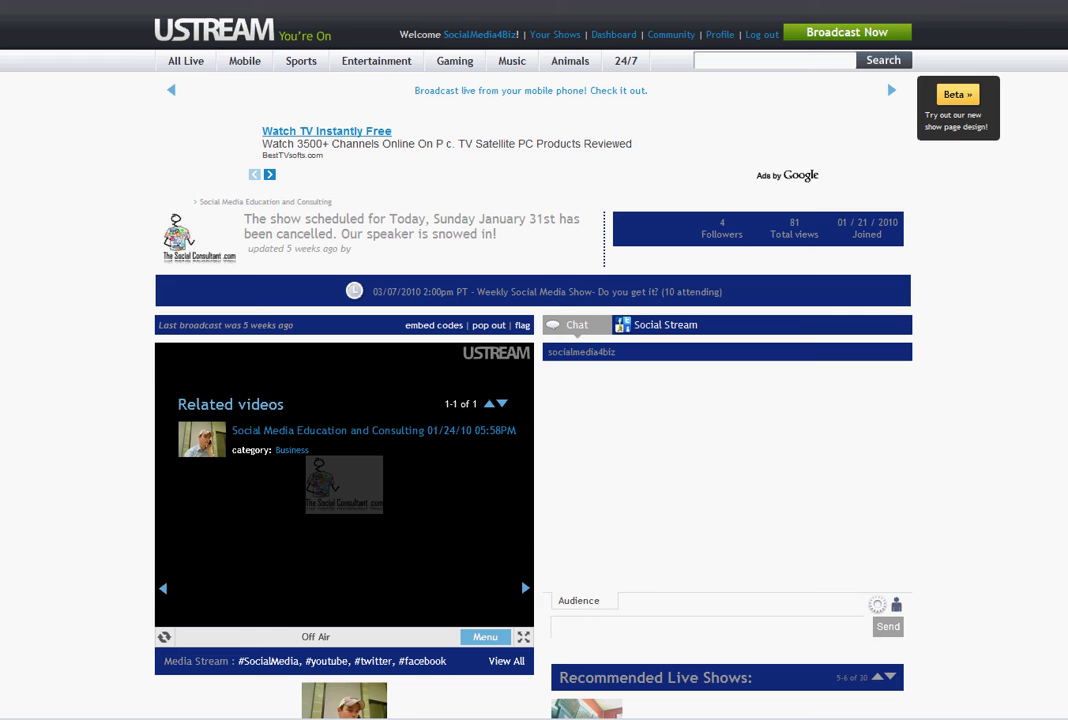
scroll(563, 425, "down", 1)
scroll(564, 425, "down", 5)
left_click_drag(822, 385, 546, 327)
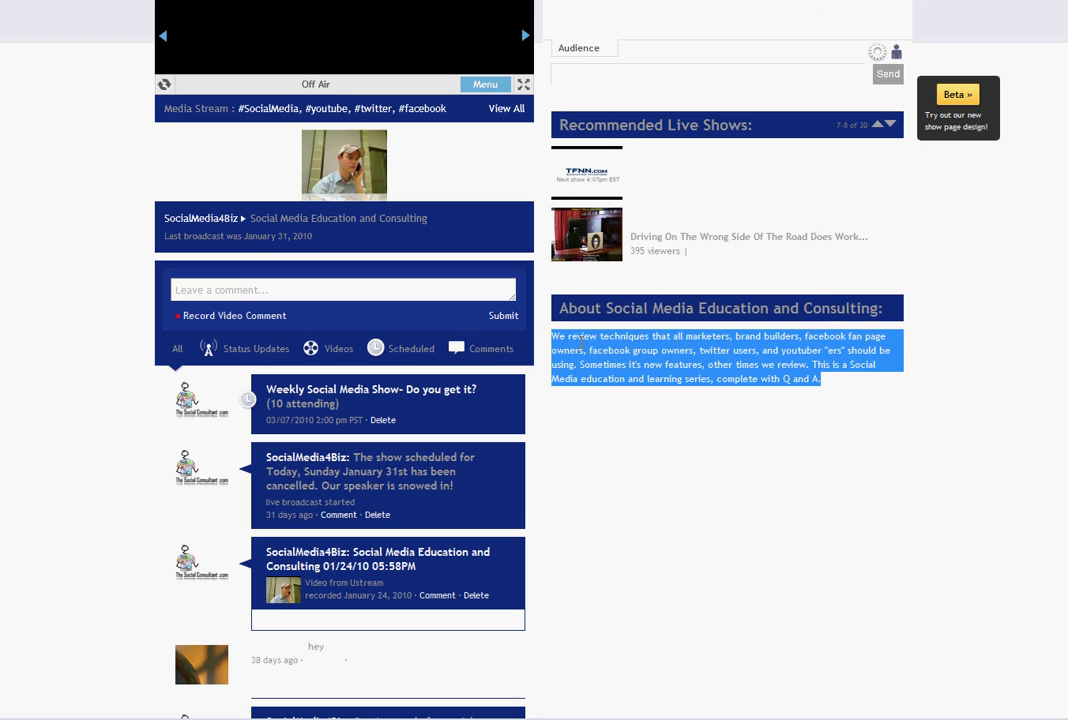
left_click(555, 334)
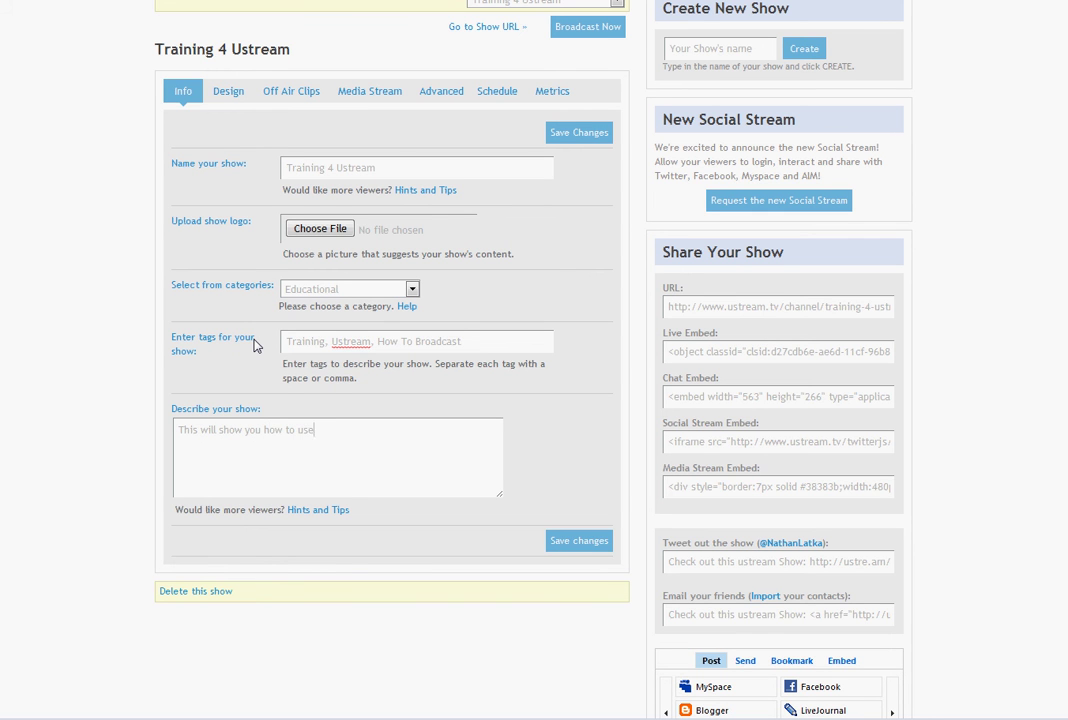
type("m.")
left_click(567, 547)
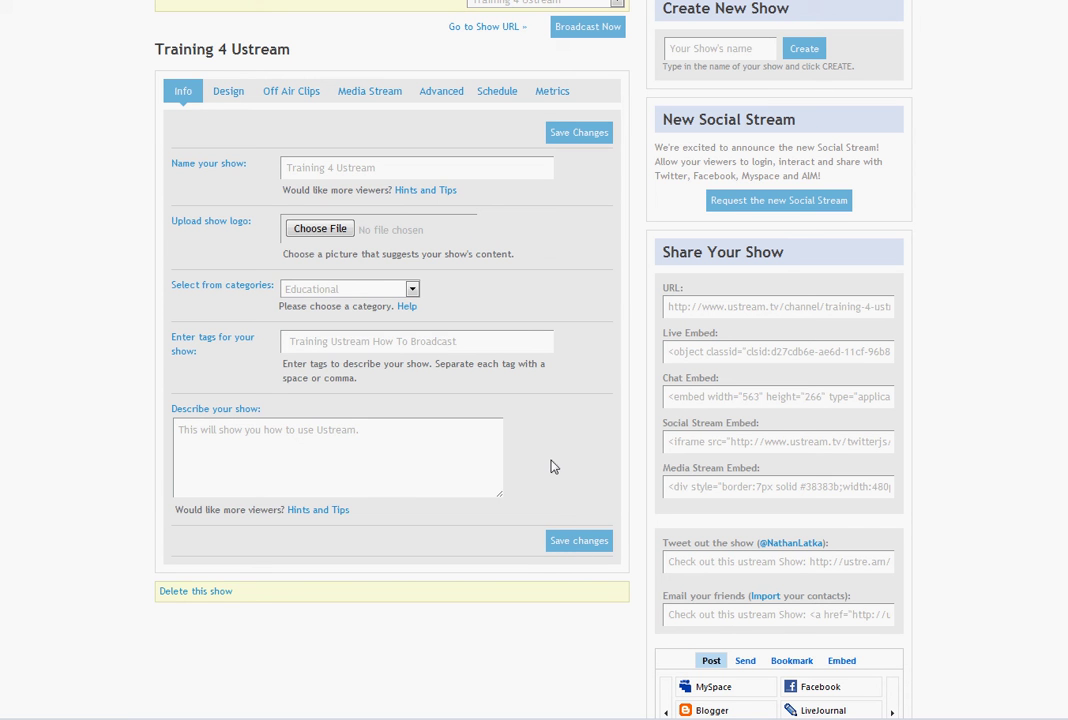
scroll(540, 392, "up", 2)
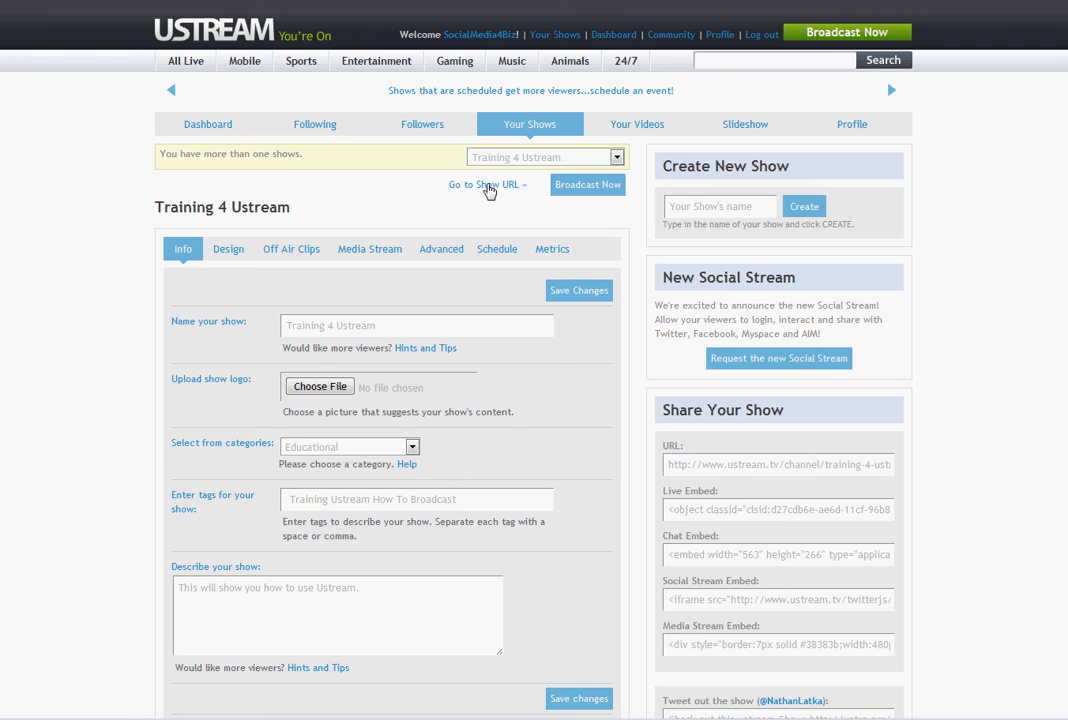
left_click(487, 186)
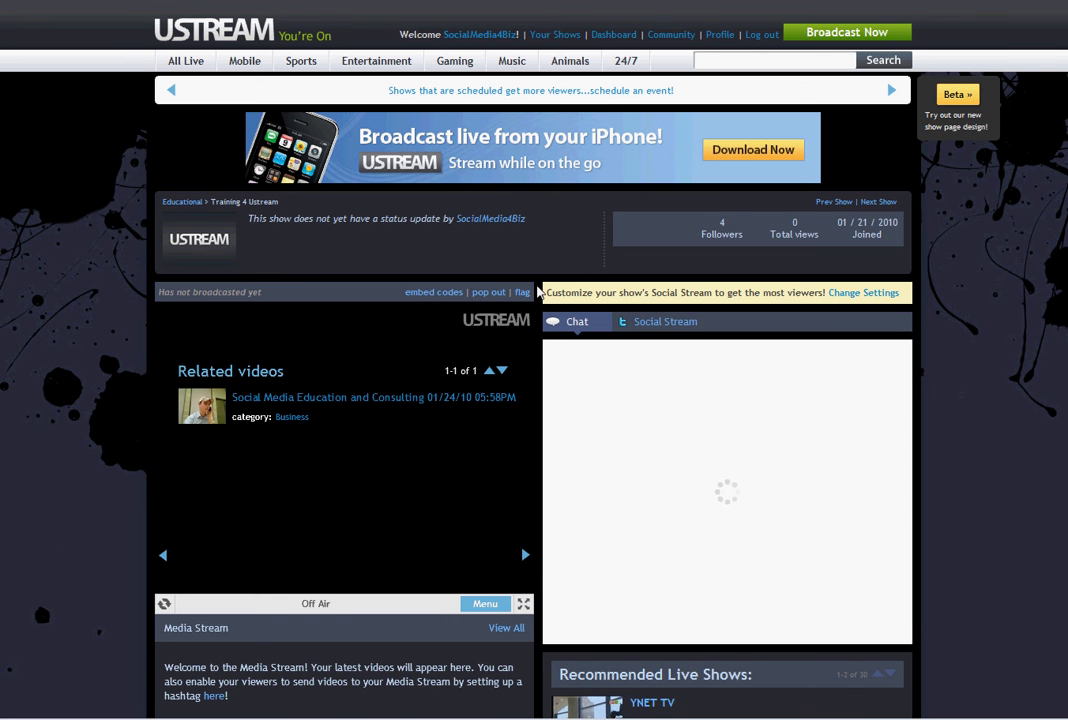
scroll(538, 292, "down", 3)
scroll(539, 305, "up", 3)
scroll(539, 303, "down", 2)
left_click_drag(724, 692, 570, 692)
scroll(435, 293, "up", 2)
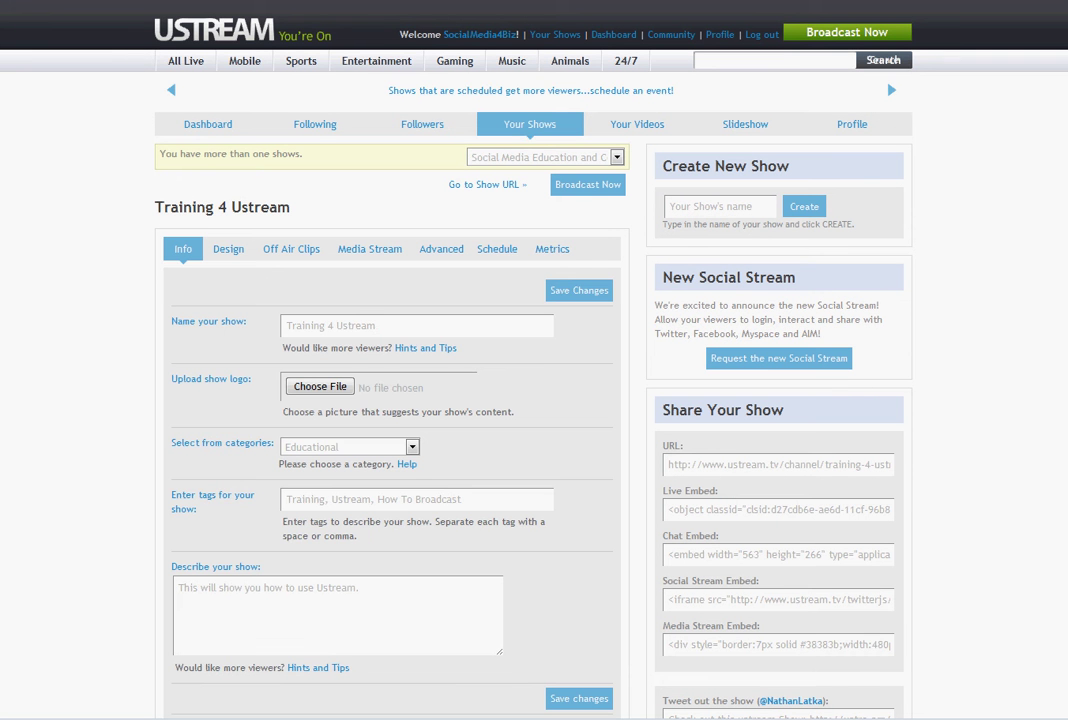
Open the show's broadcast console with Broadcast Now
left_click(591, 188)
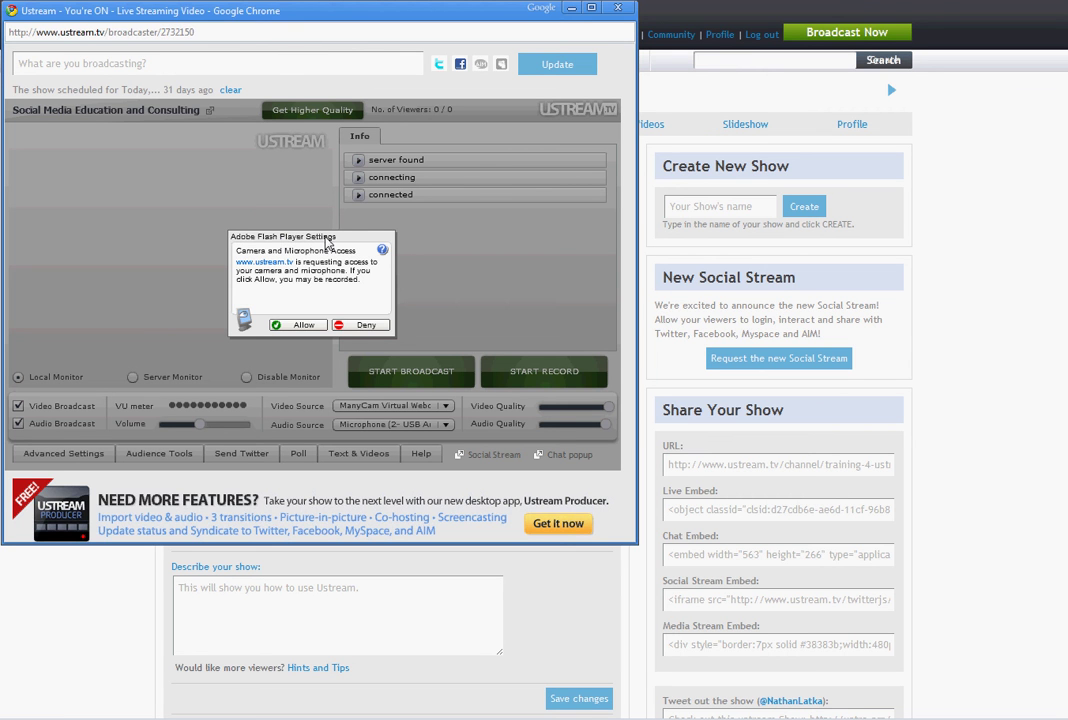
Allow Flash camera and microphone access, then check the Video Source list for ManyCam
left_click(298, 325)
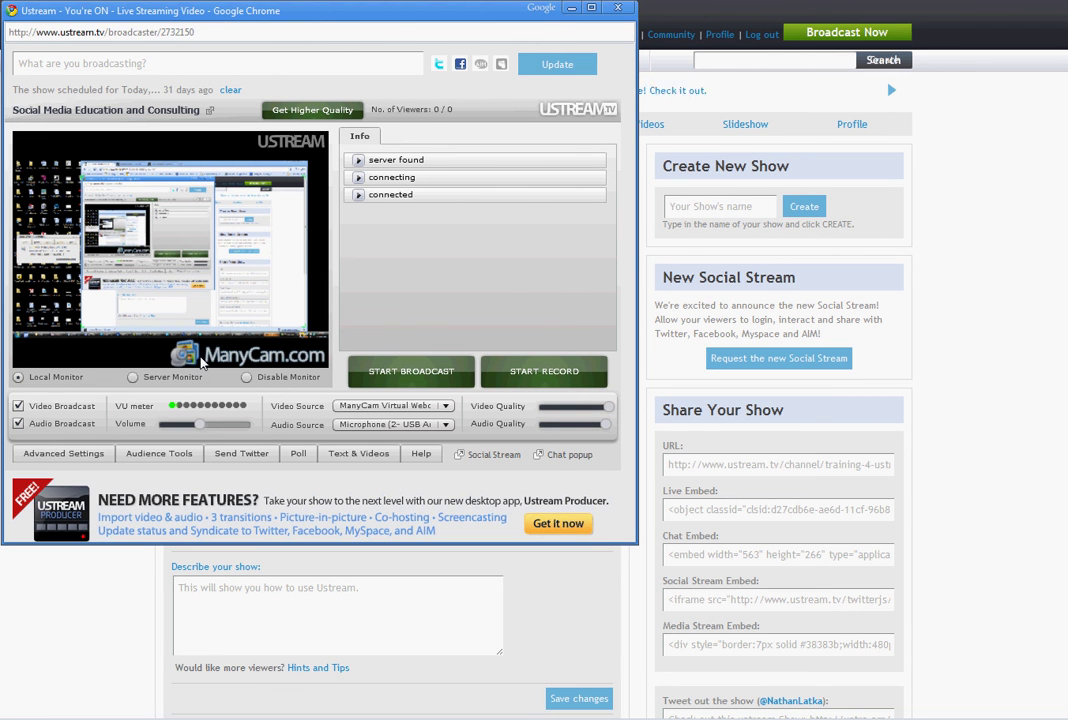
left_click(446, 406)
left_click(447, 407)
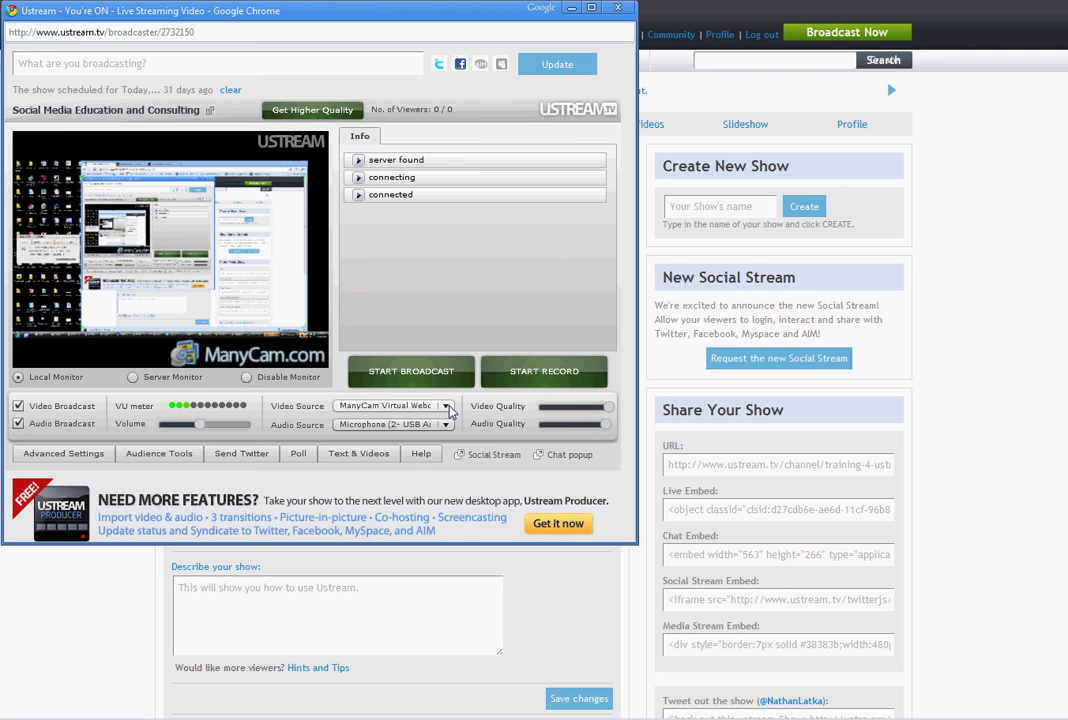
left_click(447, 408)
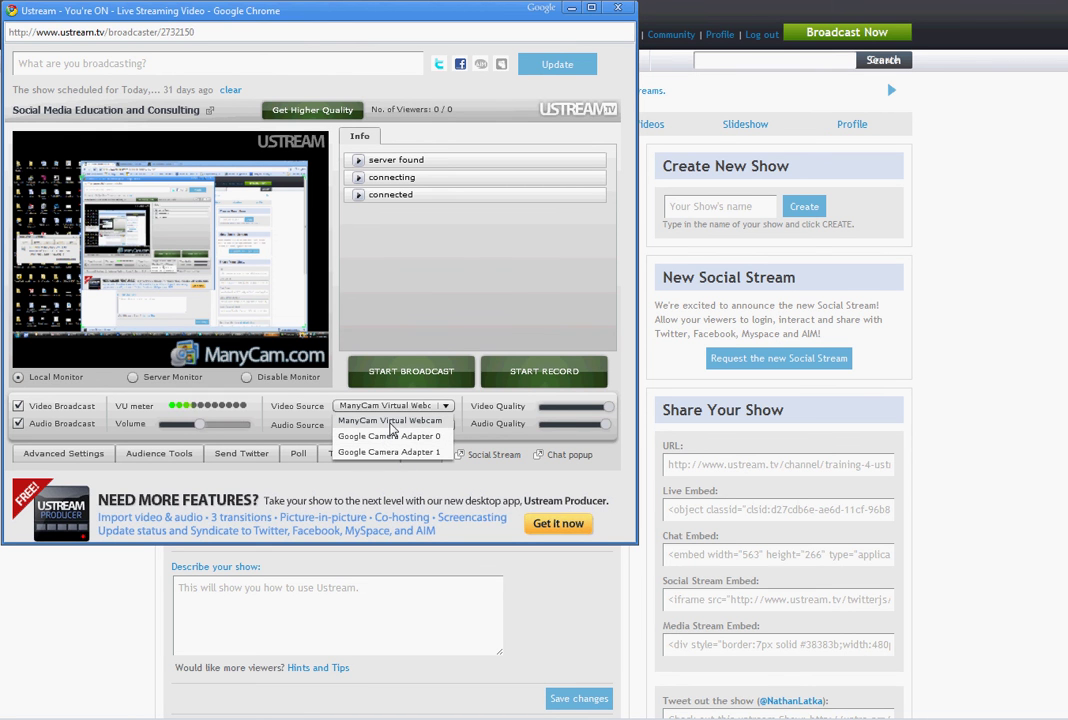
left_click(465, 412)
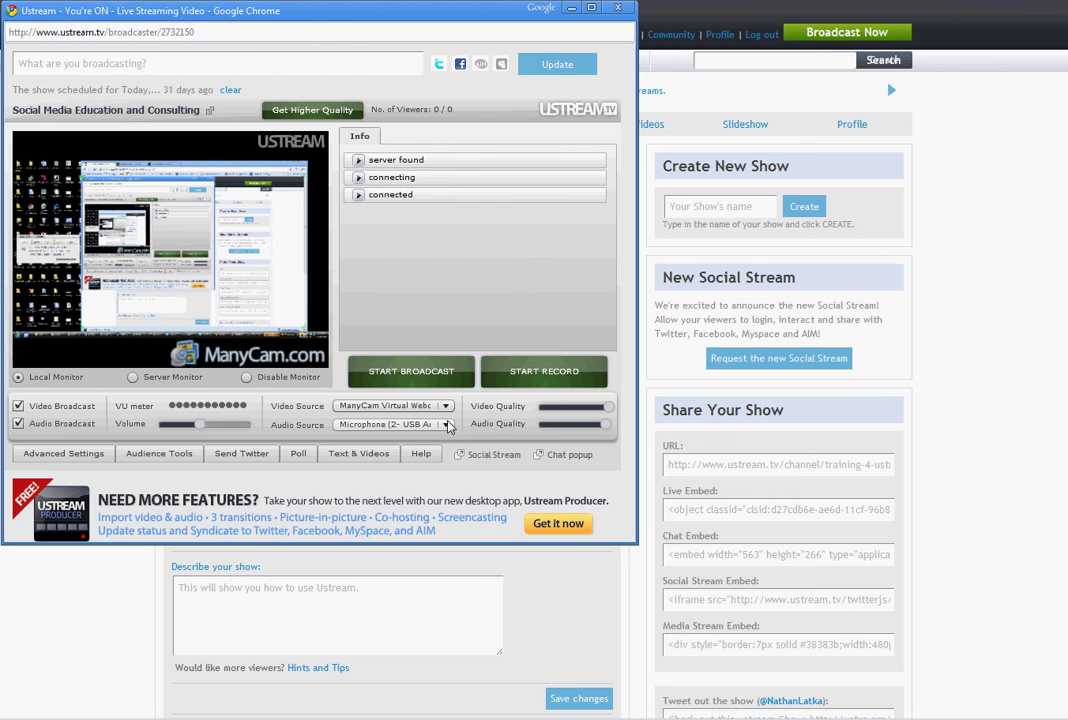
left_click(447, 425)
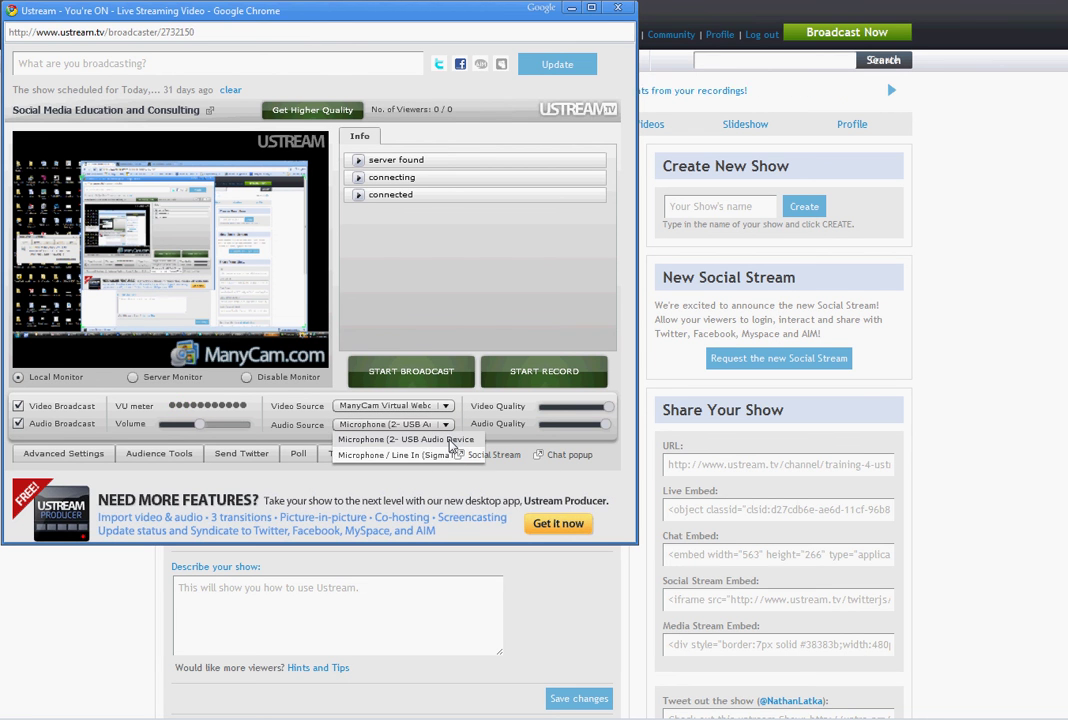
left_click(450, 441)
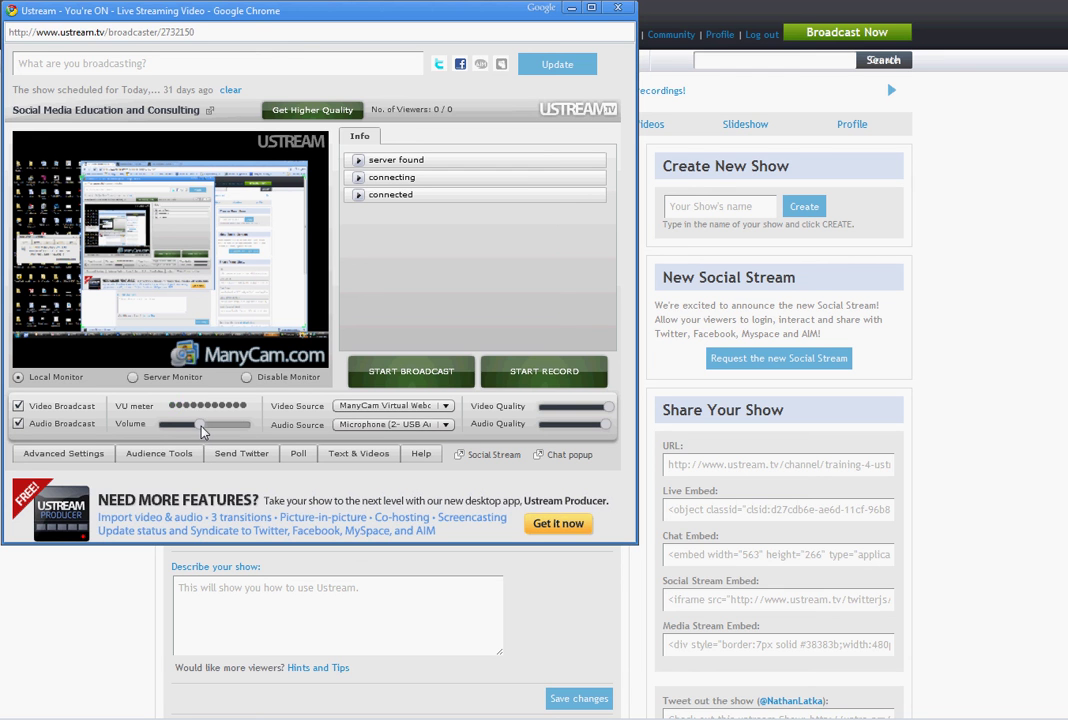
Raise the broadcast volume to about 0.72 and write the status 'Going live in 5!'
left_click_drag(202, 428, 228, 429)
left_click(85, 68)
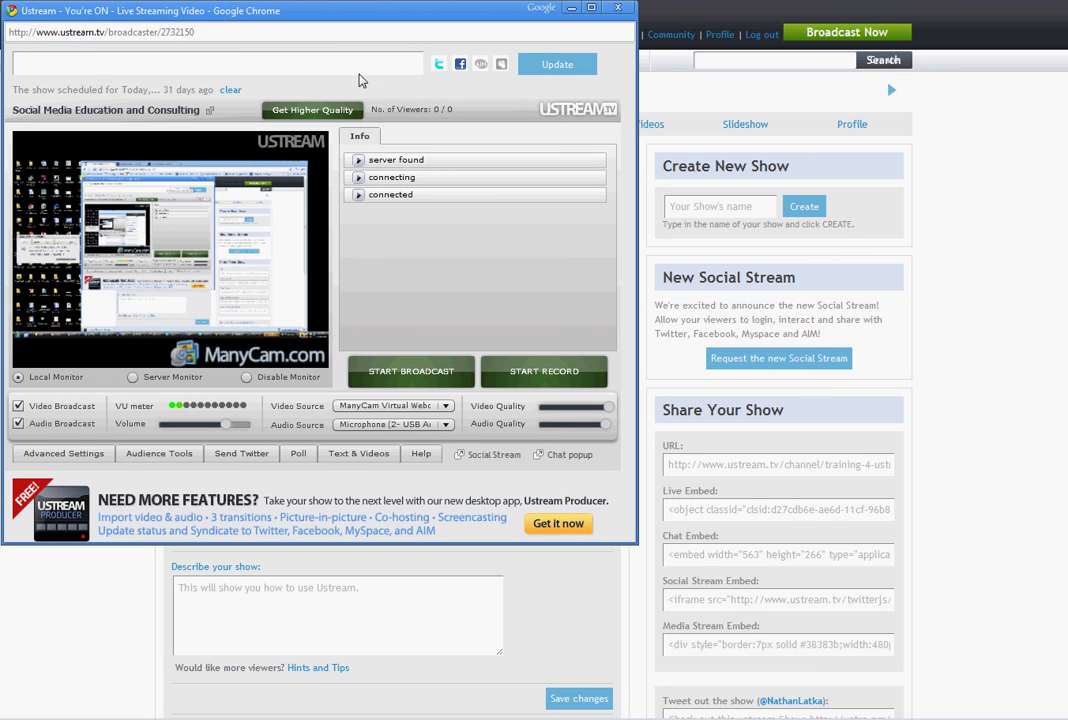
type("Going live in 5!")
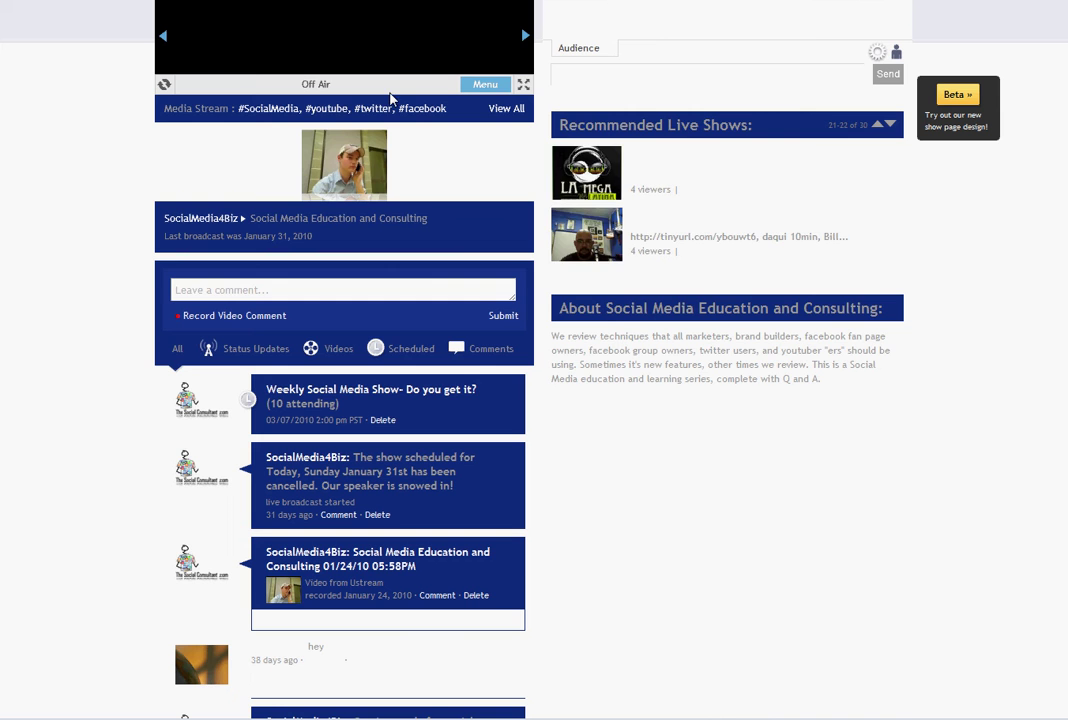
scroll(392, 99, "up", 5)
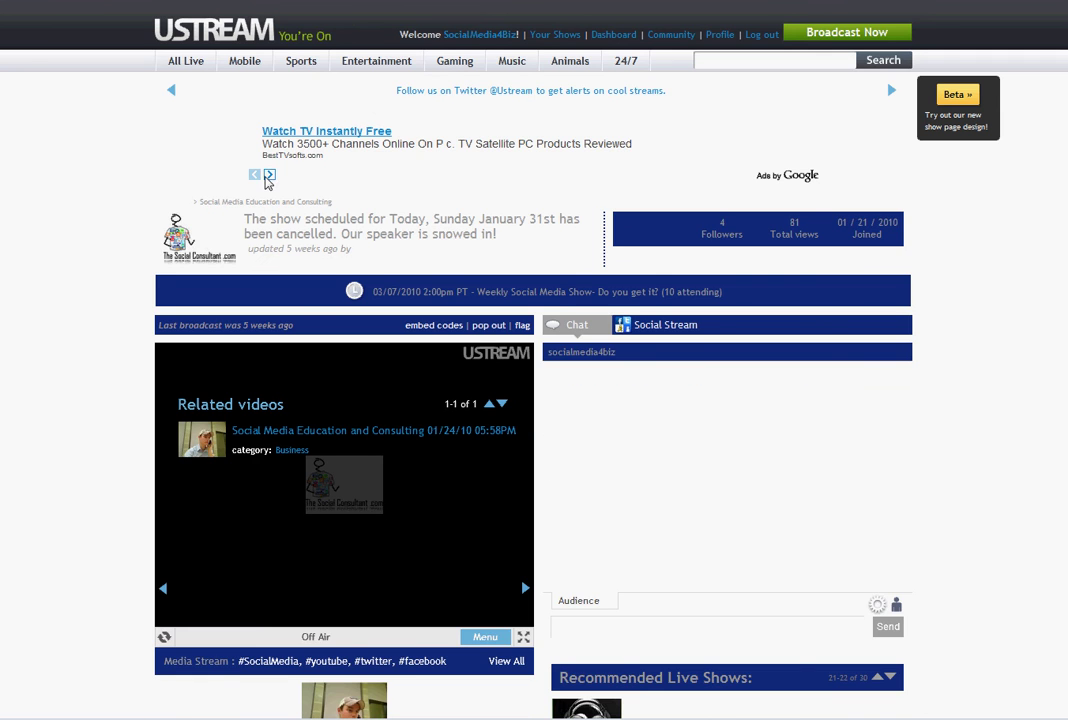
left_click_drag(247, 222, 510, 233)
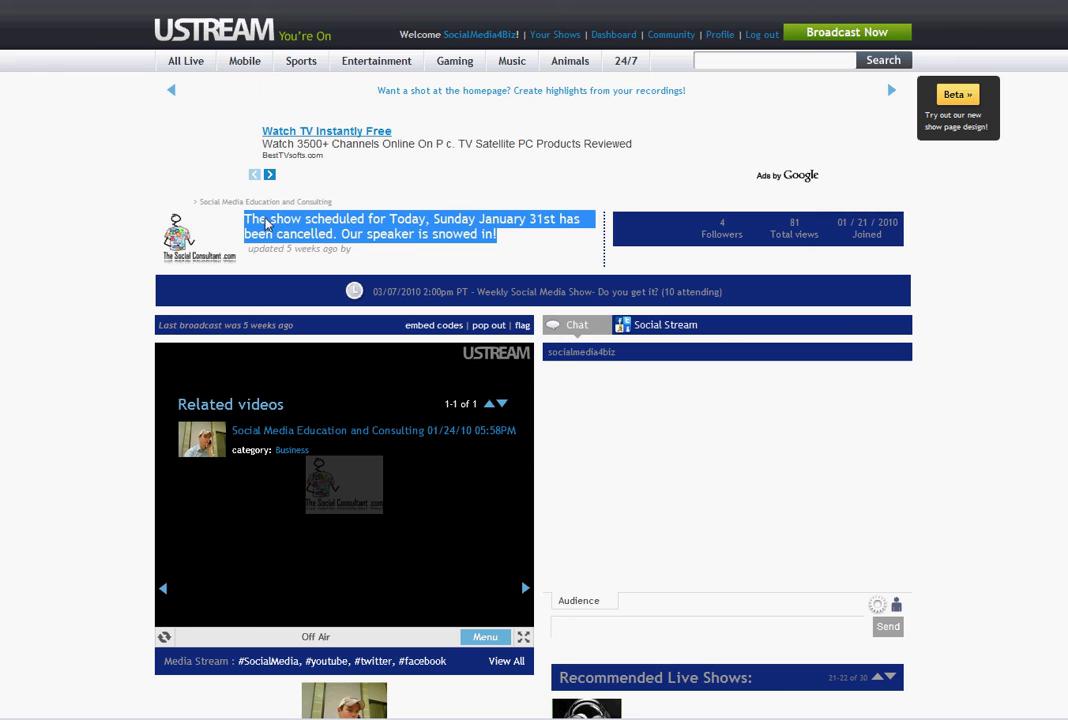
left_click(497, 241)
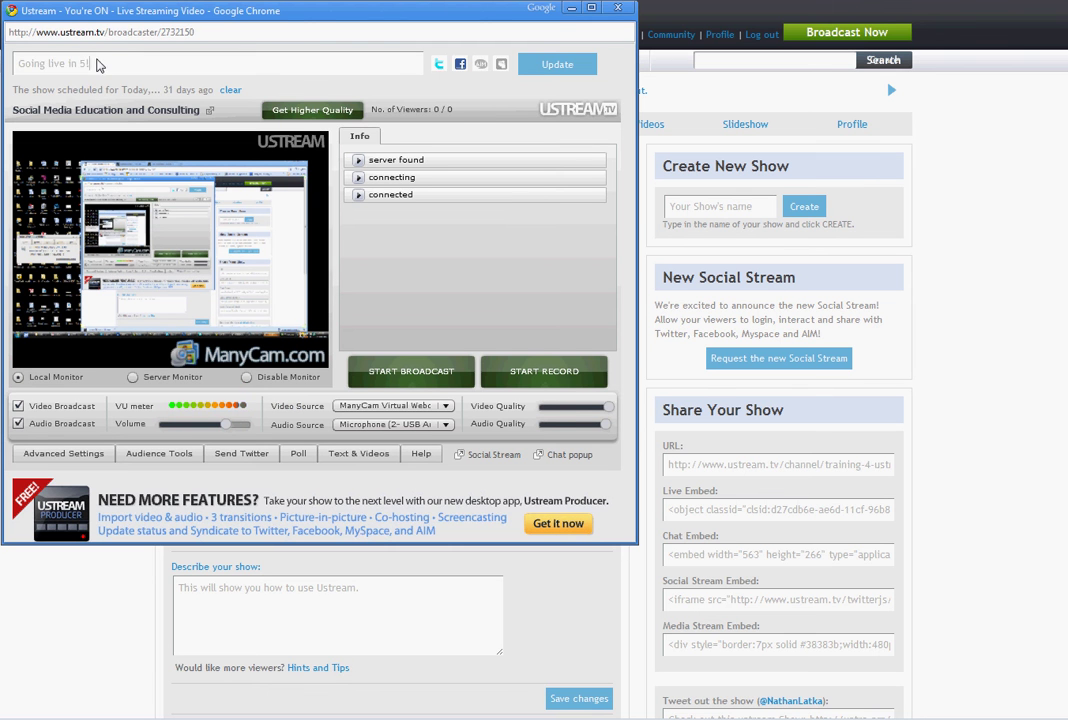
Start the live broadcast from the console with START BROADCAST
left_click_drag(89, 63, 20, 66)
left_click(20, 66)
left_click(405, 376)
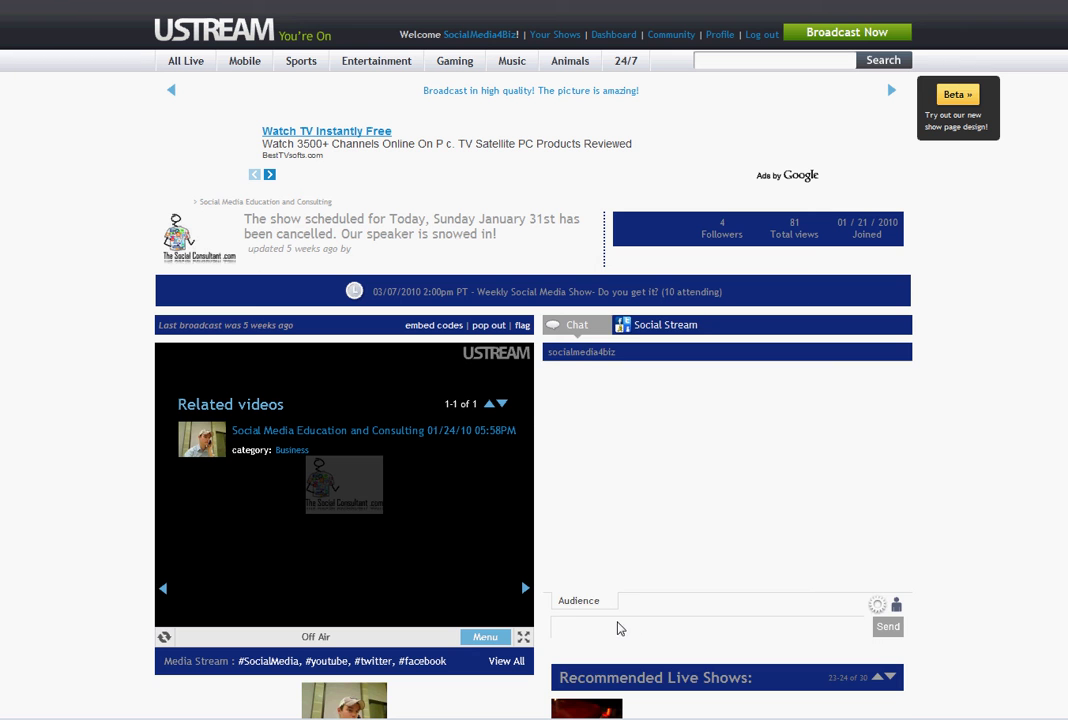
Look at the channel's Social Stream and Chat, then return to the broadcaster window
left_click(641, 326)
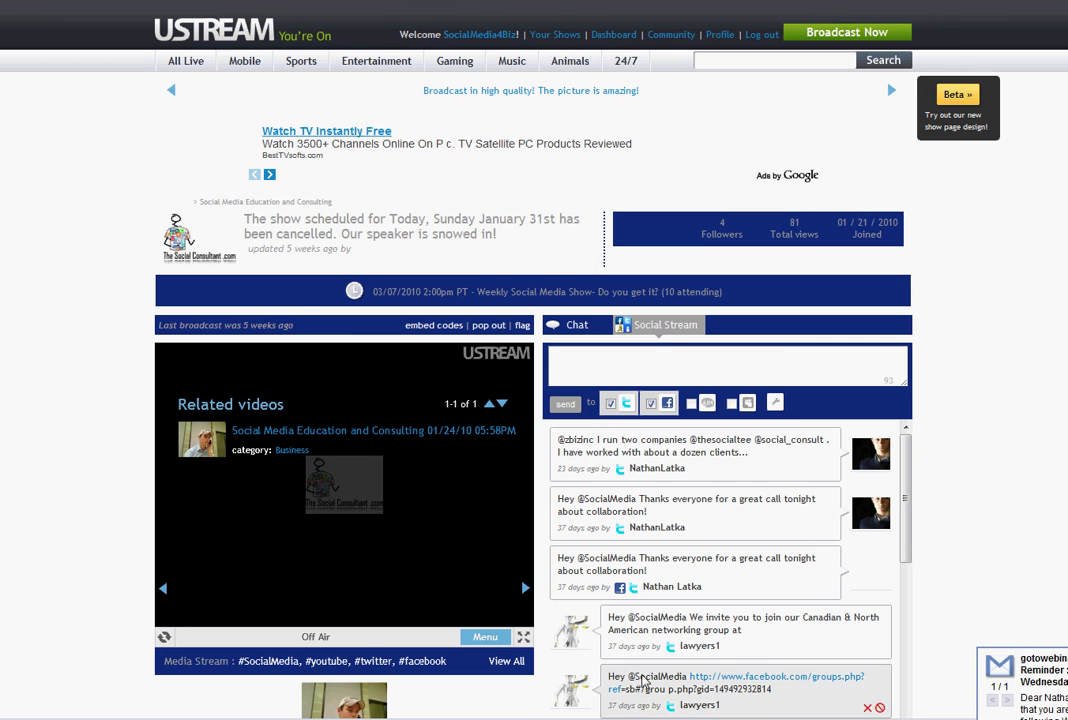
left_click(568, 330)
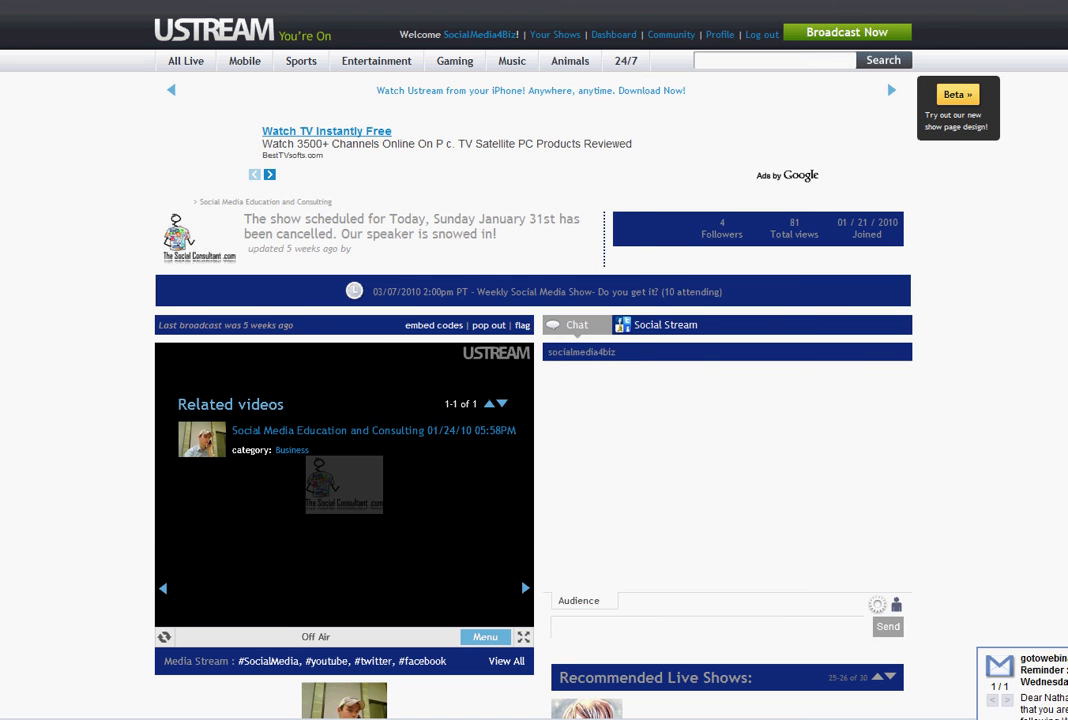
key("alt+Tab")
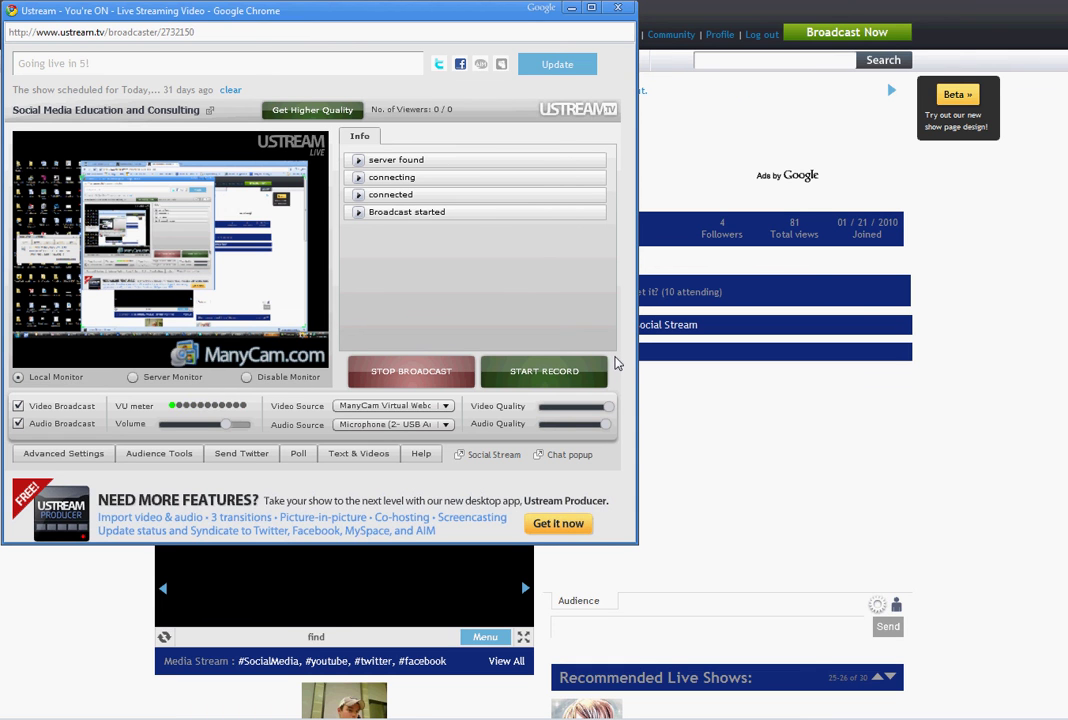
Record a short clip of the live broadcast, then stop the recording and end the broadcast
left_click(545, 372)
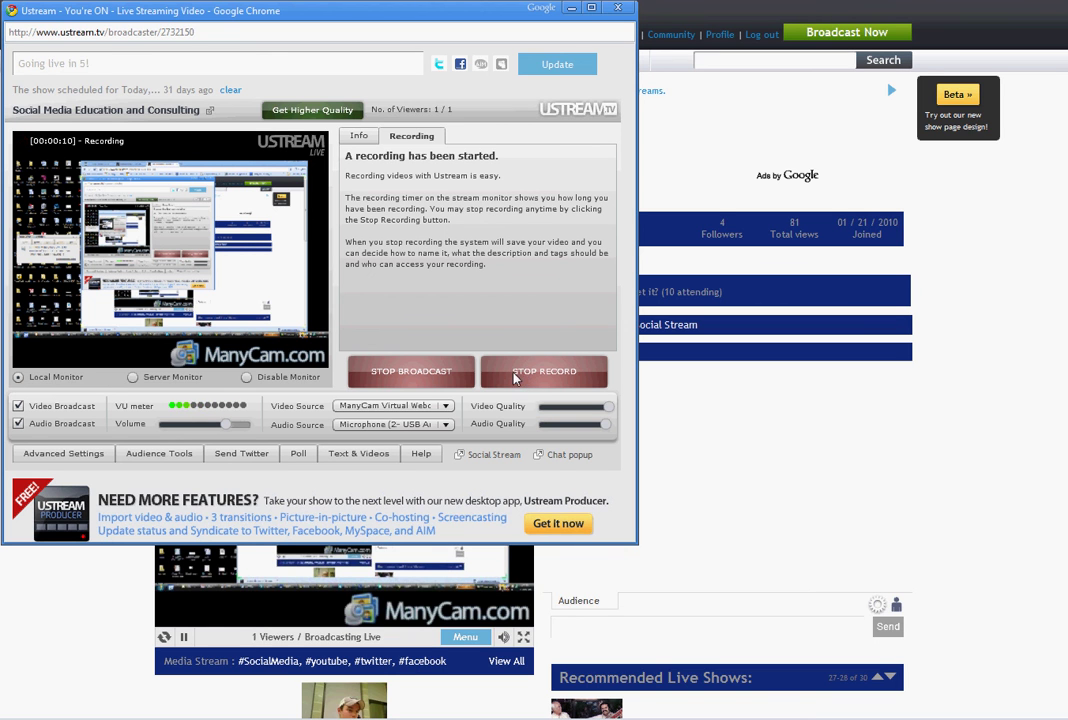
left_click(416, 374)
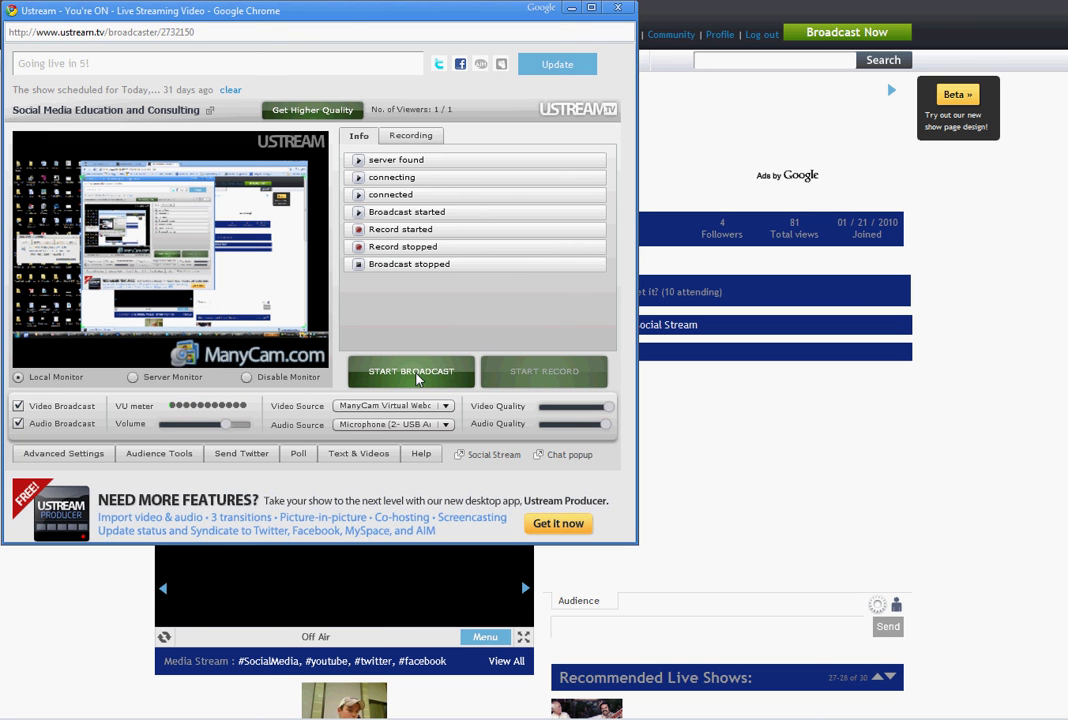
Close the broadcaster popup to return to the Training 4 Ustream show settings
left_click(617, 8)
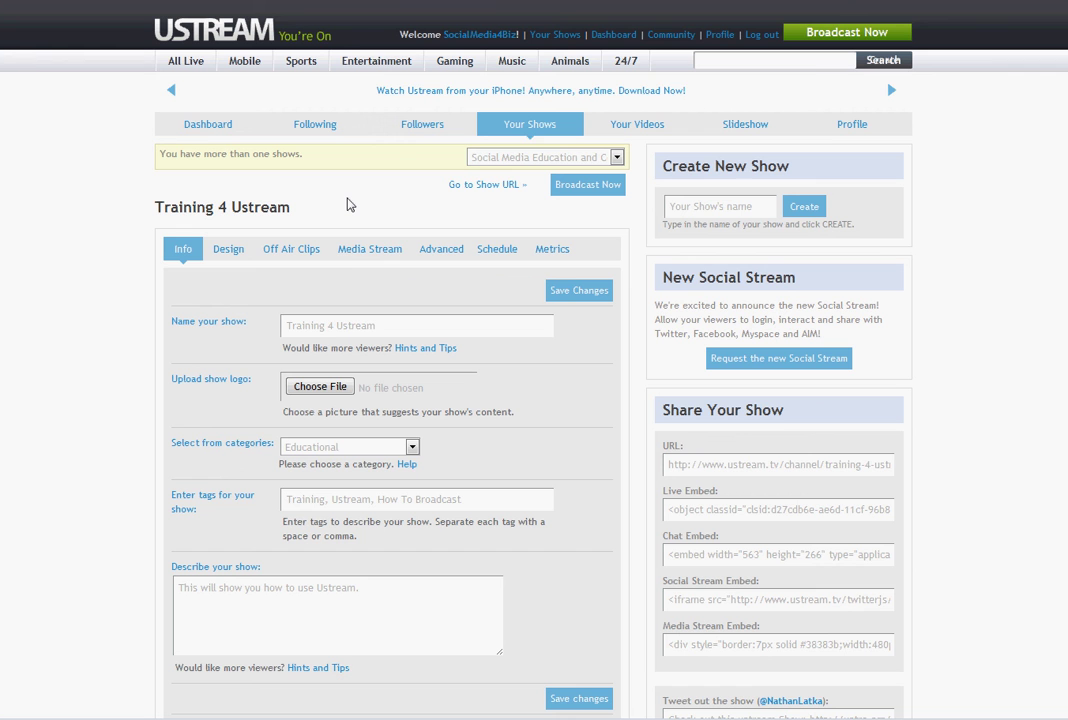